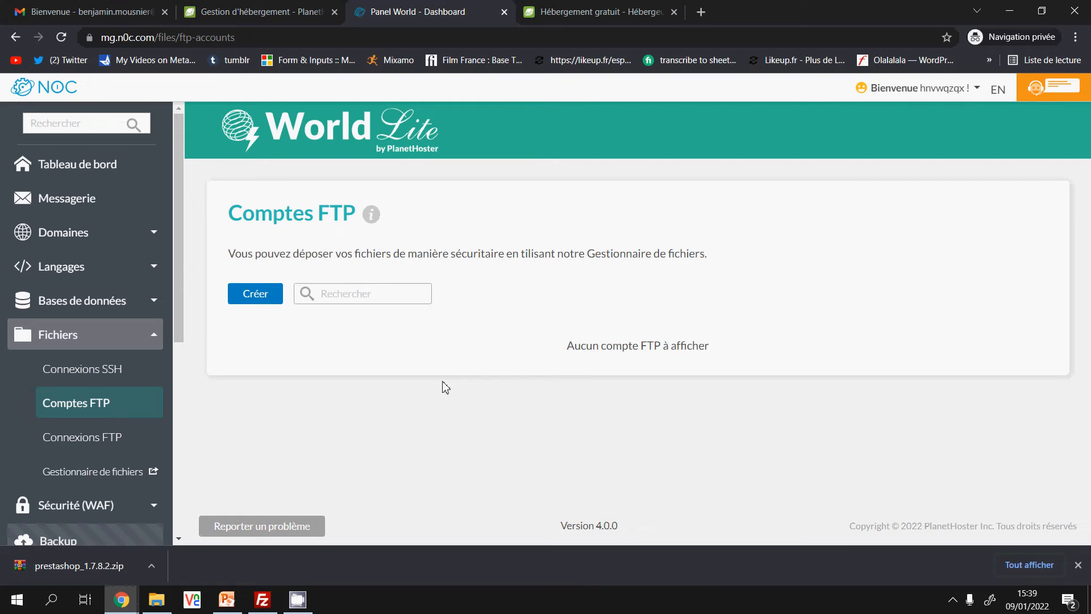
- Open the management details of the formationsinformatiques.go.yj.fr hosting and show its sFTP/SSH access information
{"action": "left_click", "coordinate": [261, 14]}
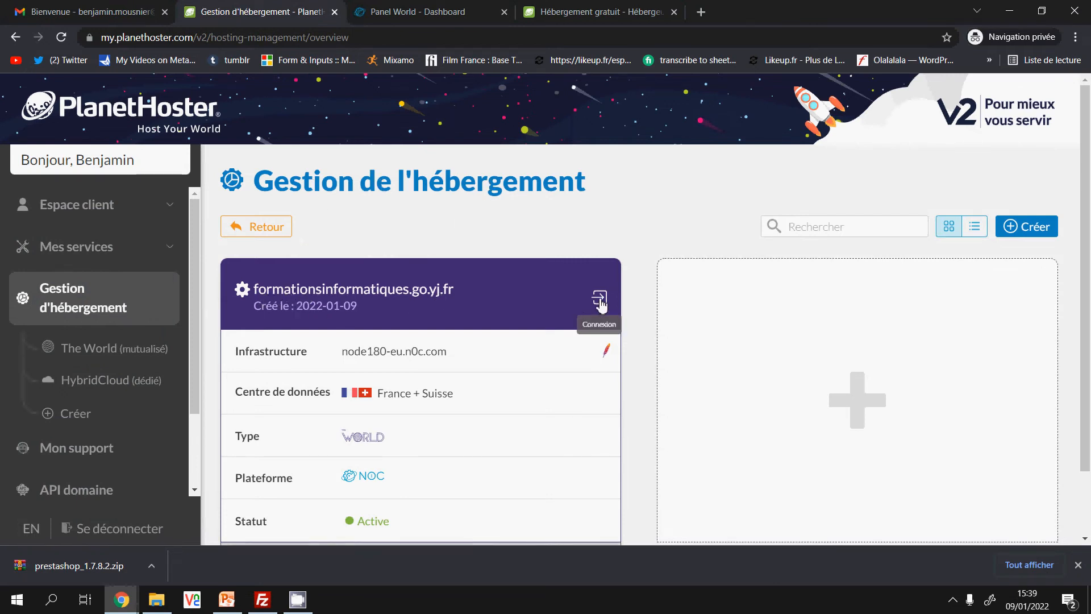
{"action": "left_click", "coordinate": [246, 295]}
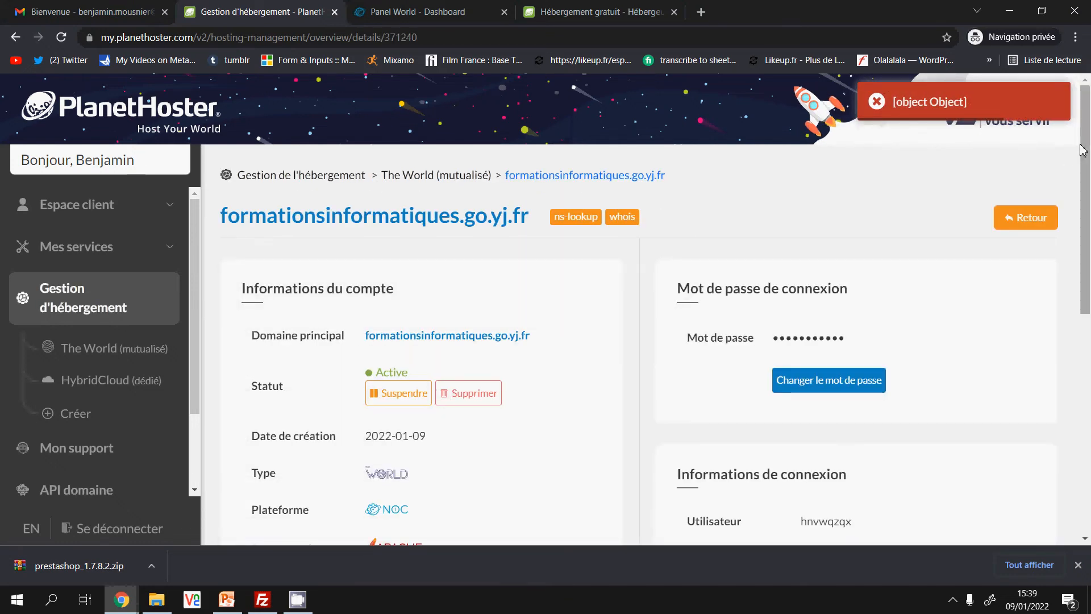
{"action": "scroll", "coordinate": [1087, 139], "scroll_direction": "down", "scroll_amount": 2}
{"action": "left_click_drag", "start_coordinate": [1087, 139], "coordinate": [1087, 352]}
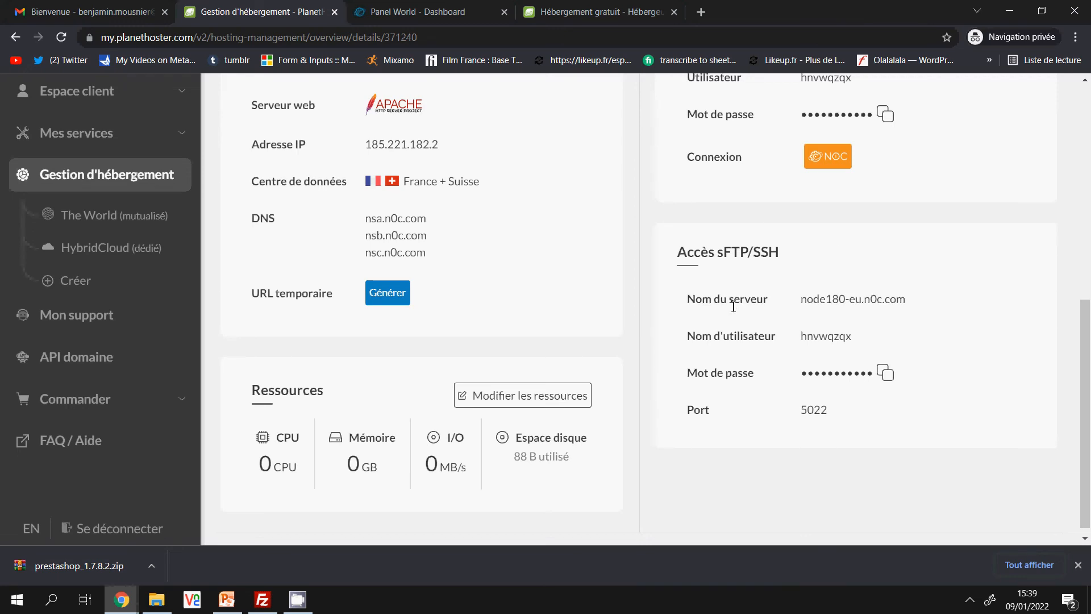
- Switch to FileZilla and shrink and reposition its window so the hosting's sFTP/SSH access details stay visible beside it
{"action": "left_click", "coordinate": [263, 599]}
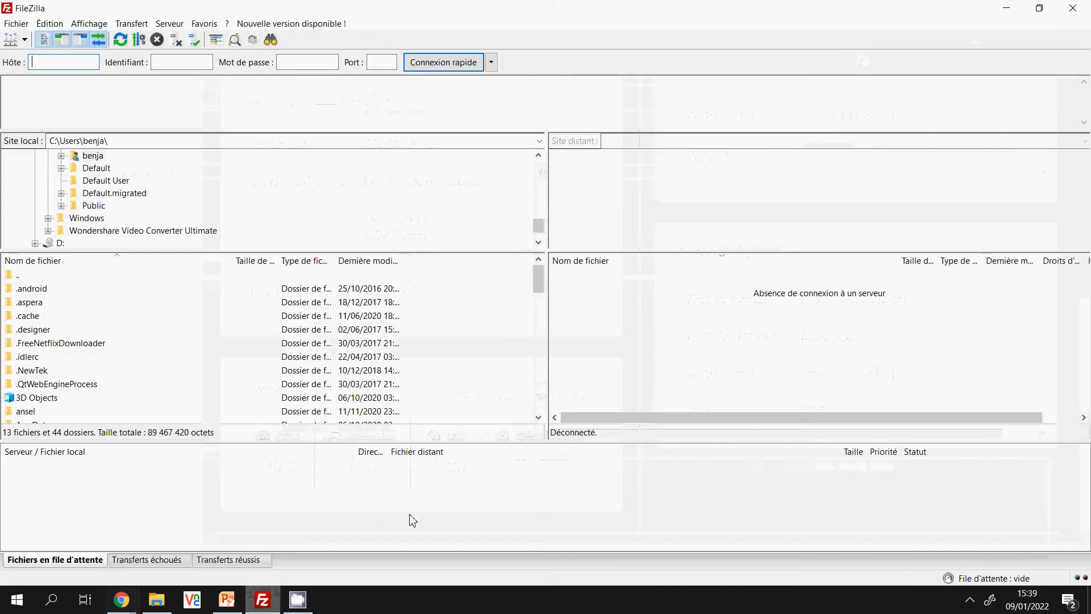
{"action": "left_click", "coordinate": [1040, 8]}
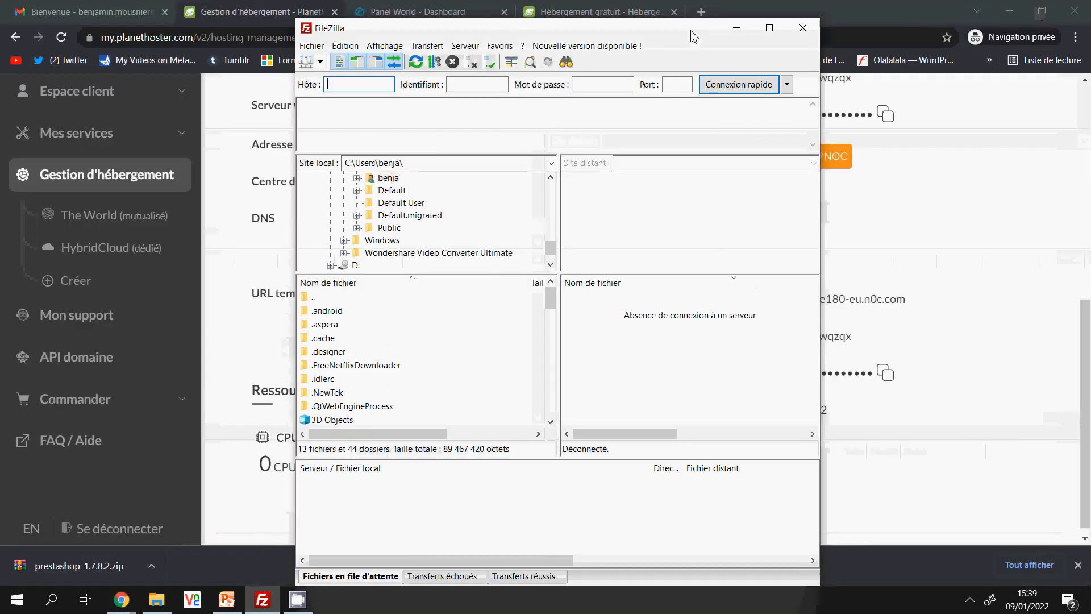
{"action": "left_click_drag", "start_coordinate": [694, 36], "coordinate": [436, 62]}
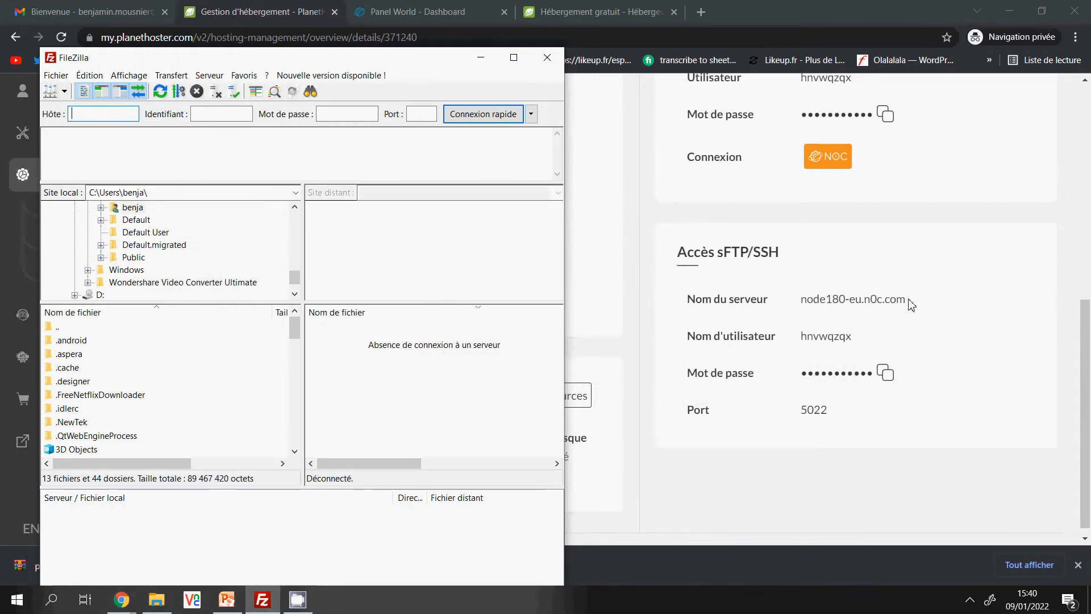
- Copy the server name node180-eu.n0c.com from the sFTP/SSH access details into FileZilla's host field
{"action": "left_click_drag", "start_coordinate": [907, 300], "coordinate": [805, 300]}
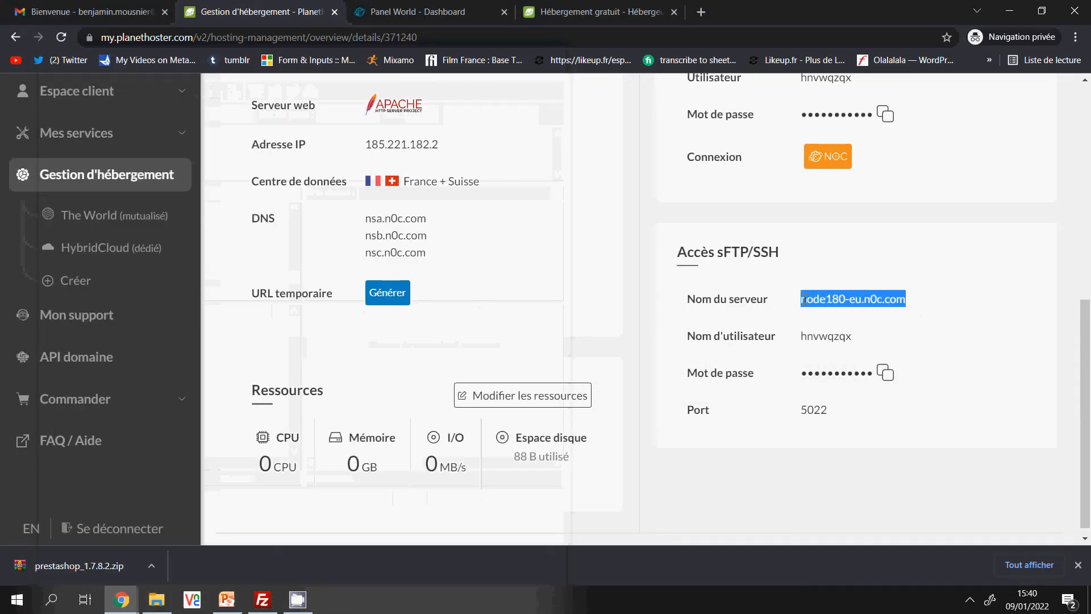
{"action": "right_click", "coordinate": [824, 299]}
{"action": "left_click", "coordinate": [837, 312]}
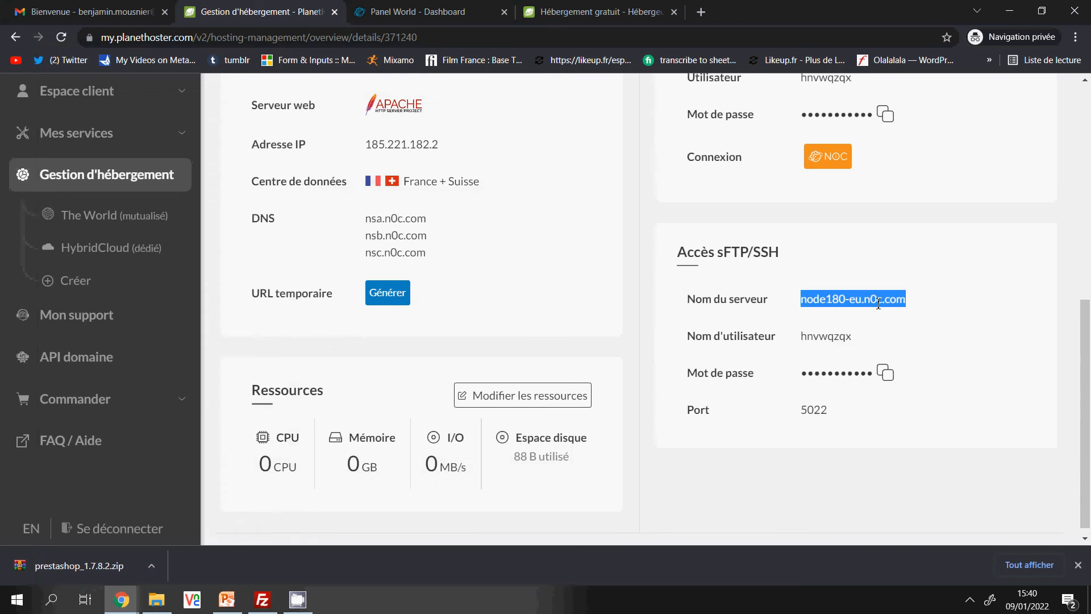
{"action": "left_click", "coordinate": [262, 599]}
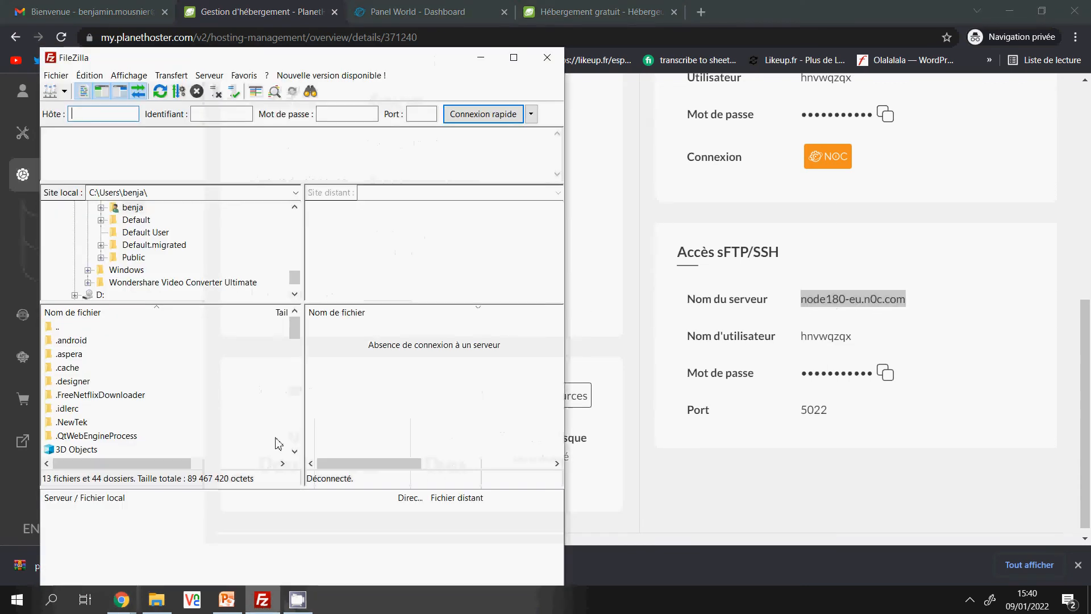
{"action": "right_click", "coordinate": [90, 114]}
{"action": "left_click", "coordinate": [118, 163]}
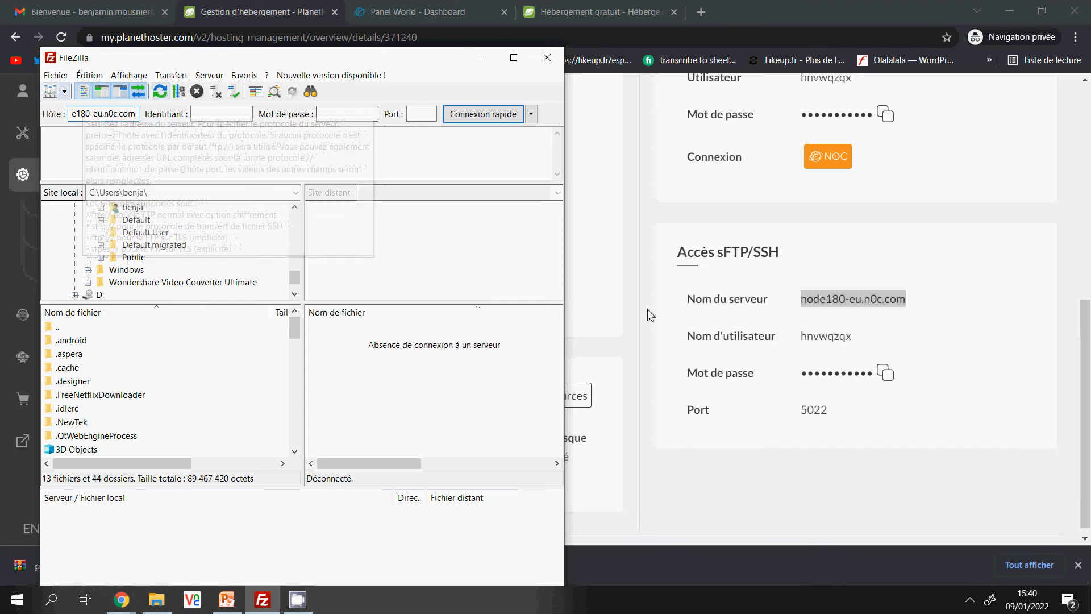
- Copy the sFTP/SSH username from the hosting page into FileZilla's login identifier field
{"action": "double_click", "coordinate": [836, 335]}
{"action": "right_click", "coordinate": [834, 336]}
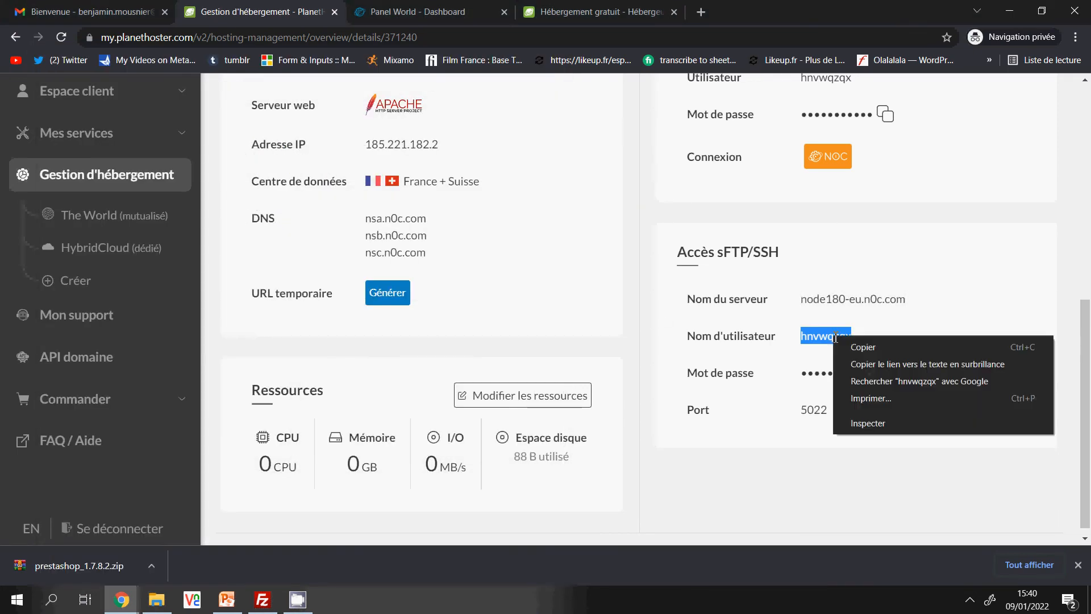
{"action": "left_click", "coordinate": [855, 348]}
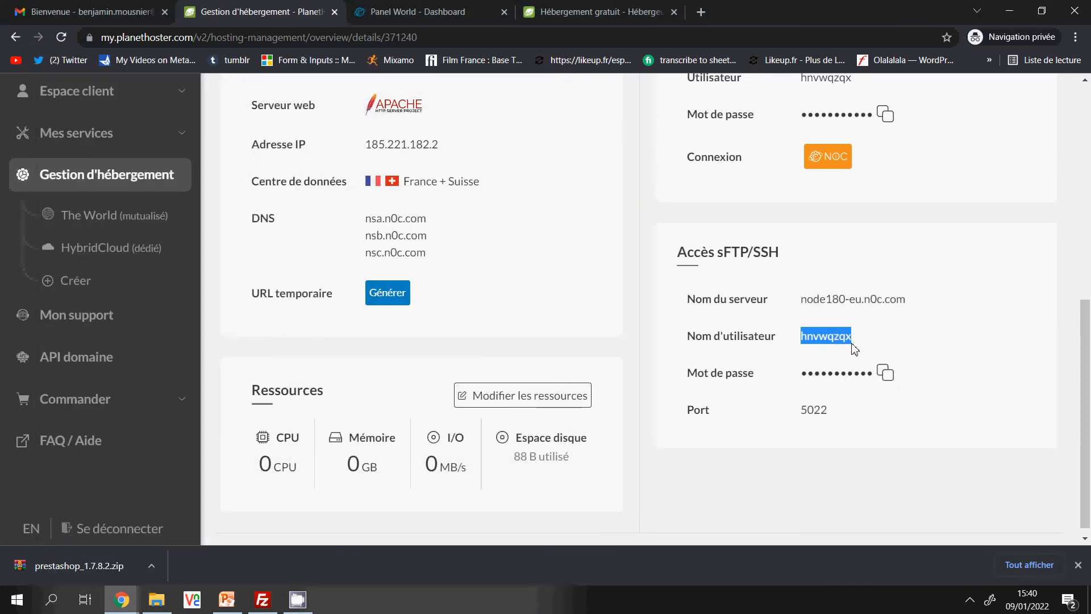
{"action": "left_click", "coordinate": [262, 599]}
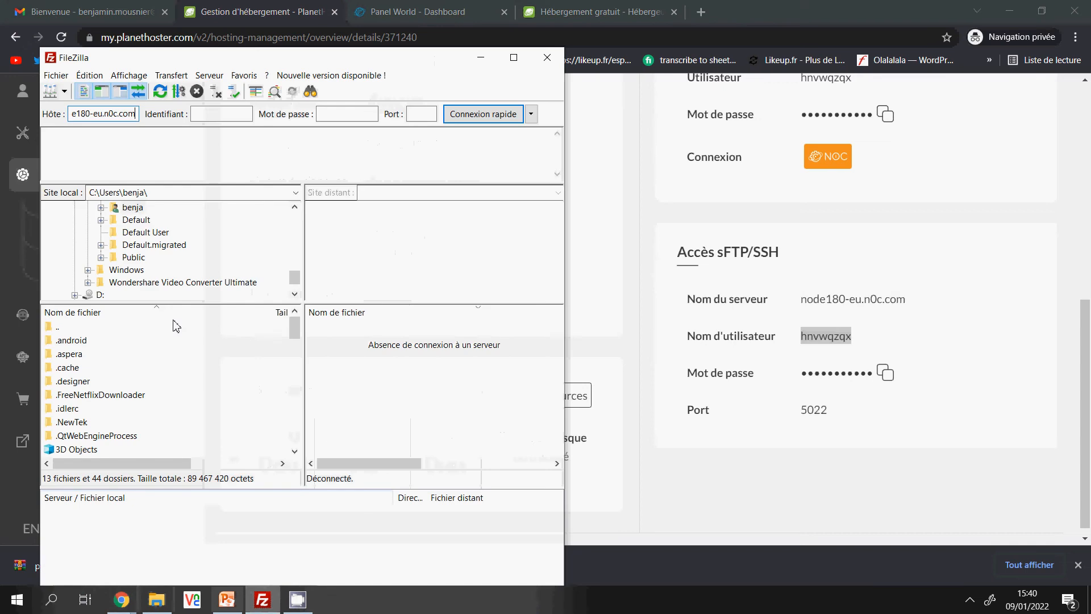
{"action": "right_click", "coordinate": [231, 115]}
{"action": "left_click", "coordinate": [244, 169]}
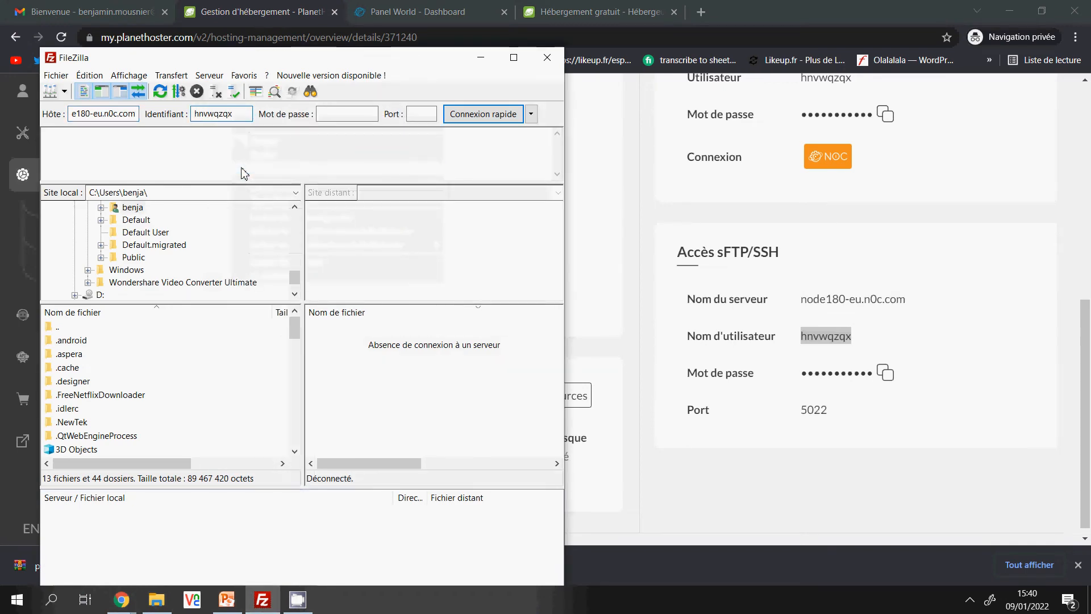
- Copy the sFTP/SSH password from the hosting page into FileZilla's password field
{"action": "left_click", "coordinate": [888, 376]}
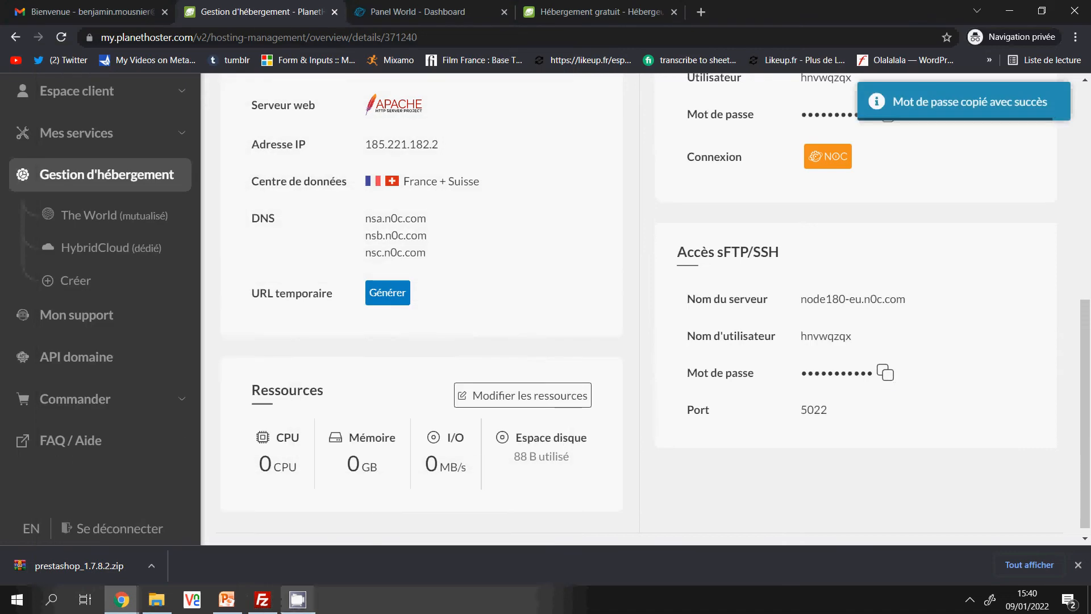
{"action": "left_click", "coordinate": [263, 599]}
{"action": "left_click", "coordinate": [329, 116]}
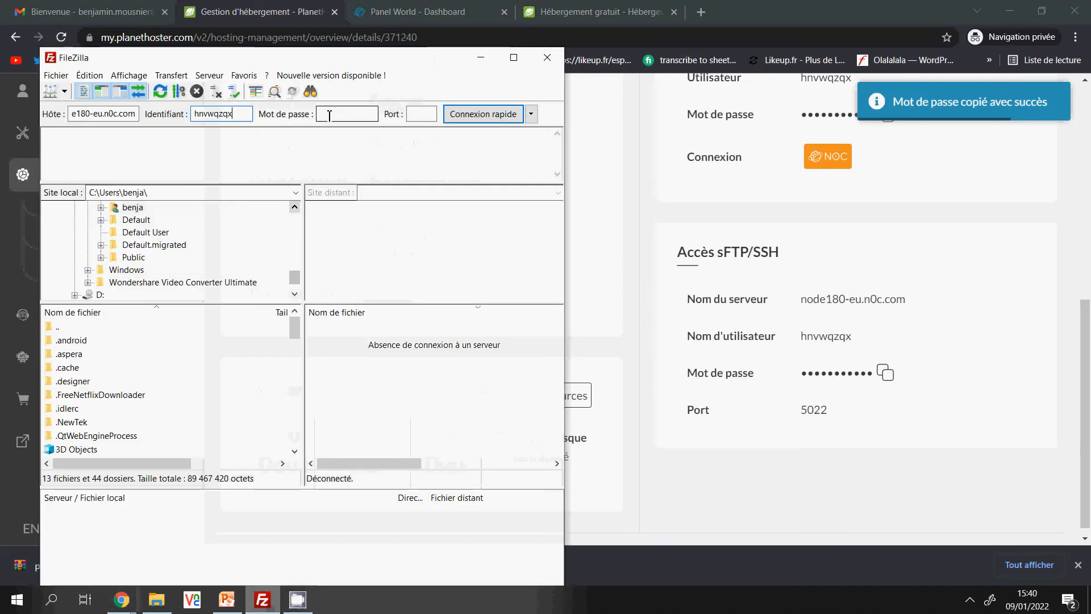
{"action": "right_click", "coordinate": [330, 115]}
{"action": "left_click", "coordinate": [350, 171]}
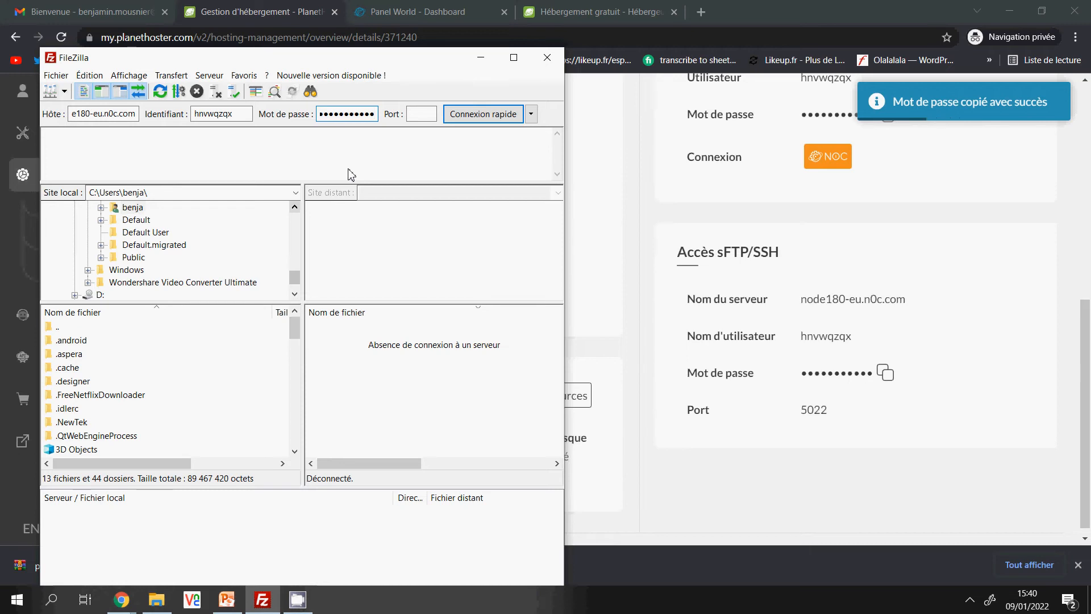
- Connect to the server, approving its certificate with permanent trust, and maximize the FileZilla window
{"action": "left_click", "coordinate": [500, 116]}
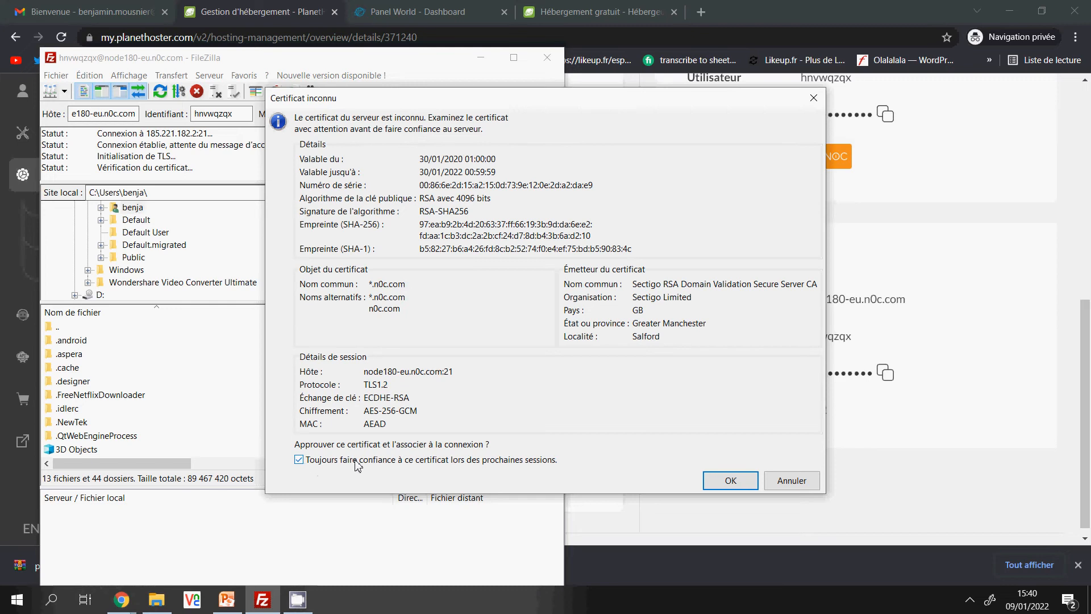
{"action": "left_click", "coordinate": [726, 486]}
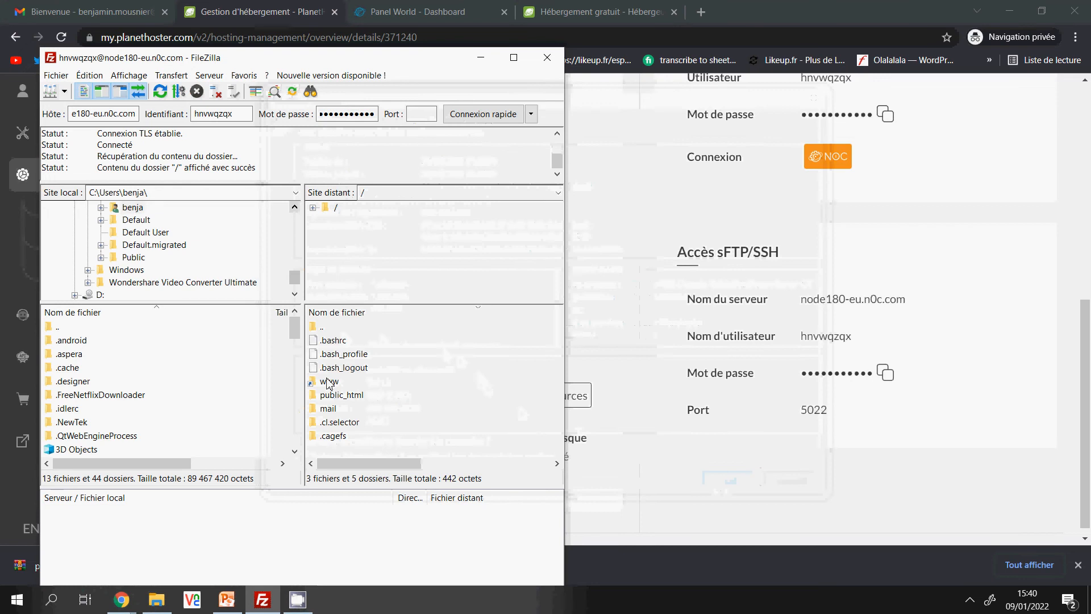
{"action": "left_click", "coordinate": [513, 57]}
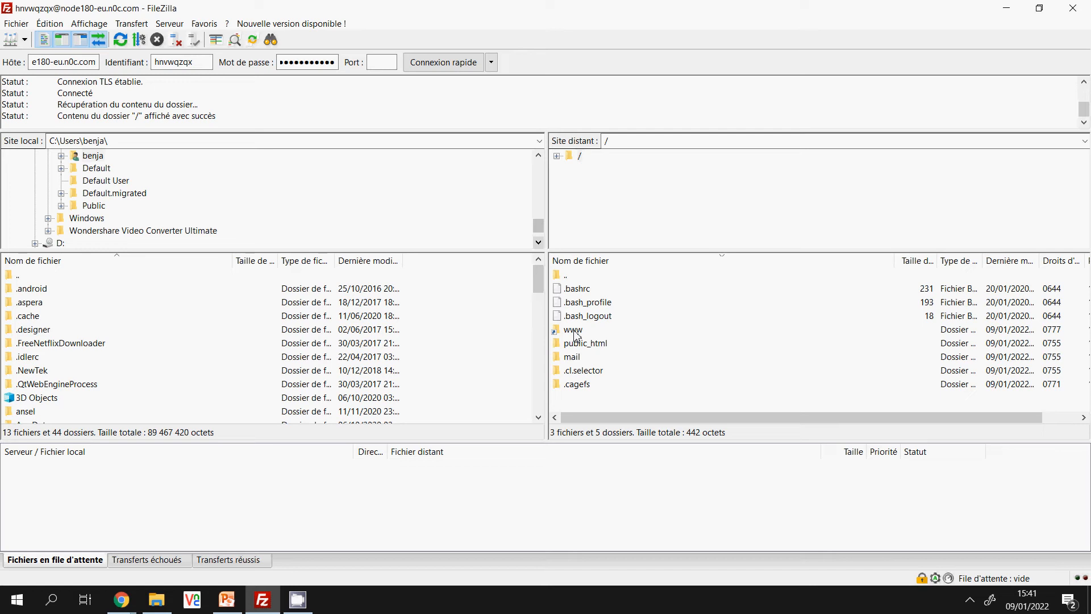
- Open the server's www folder and delete the welcome.html file from it
{"action": "double_click", "coordinate": [575, 331]}
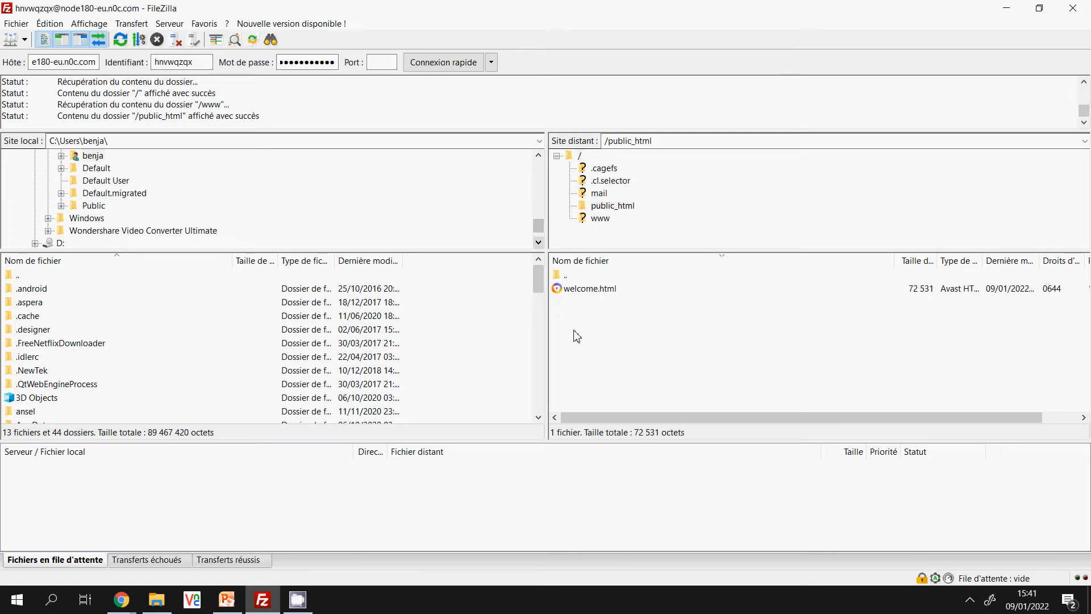
{"action": "left_click", "coordinate": [585, 291]}
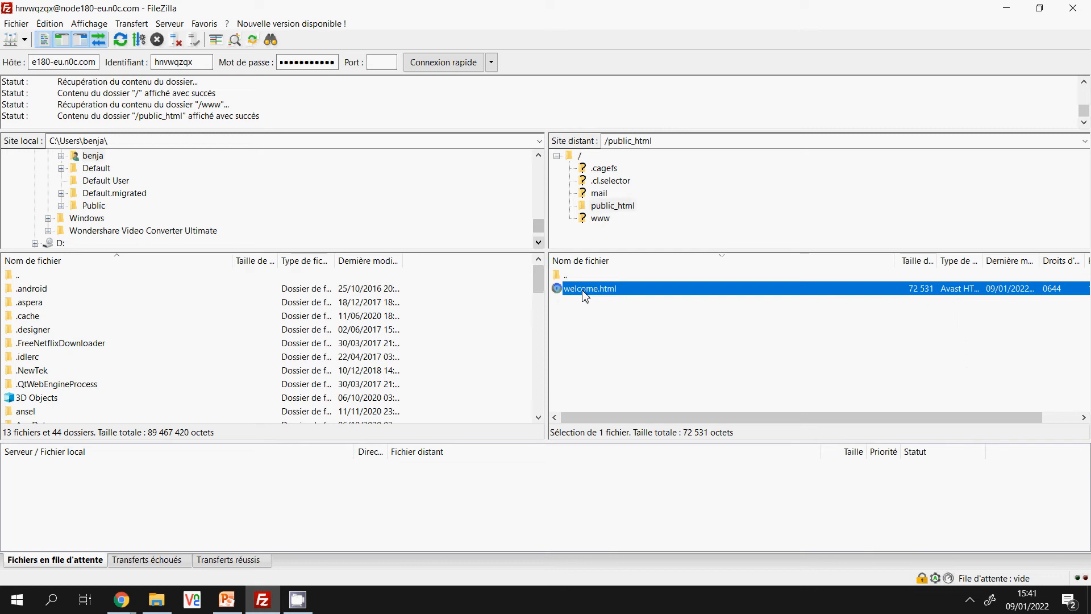
{"action": "left_click", "coordinate": [592, 309]}
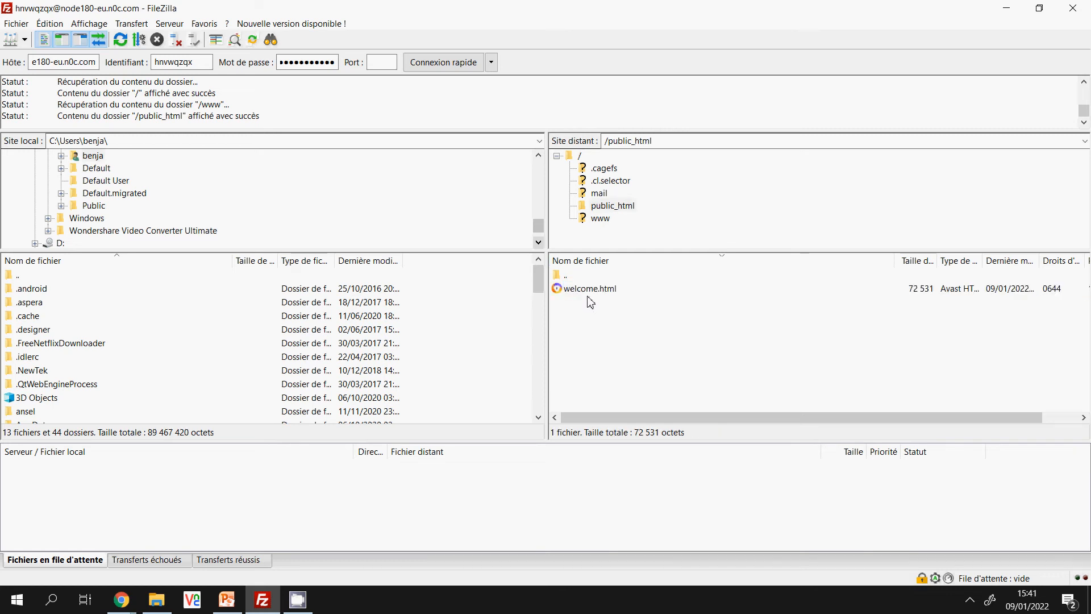
{"action": "left_click", "coordinate": [591, 294]}
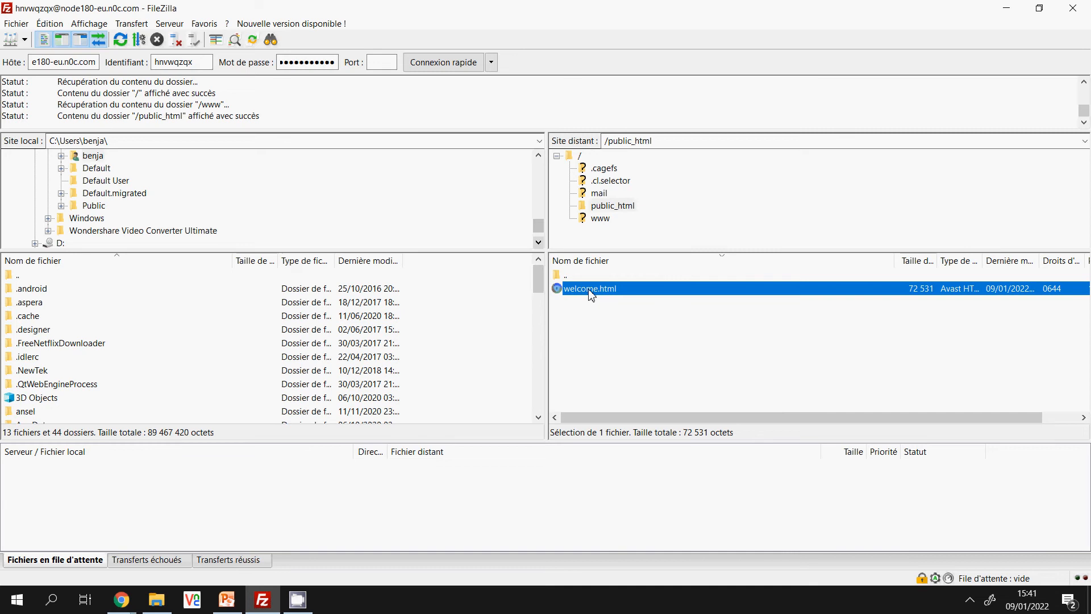
{"action": "key", "text": "Delete"}
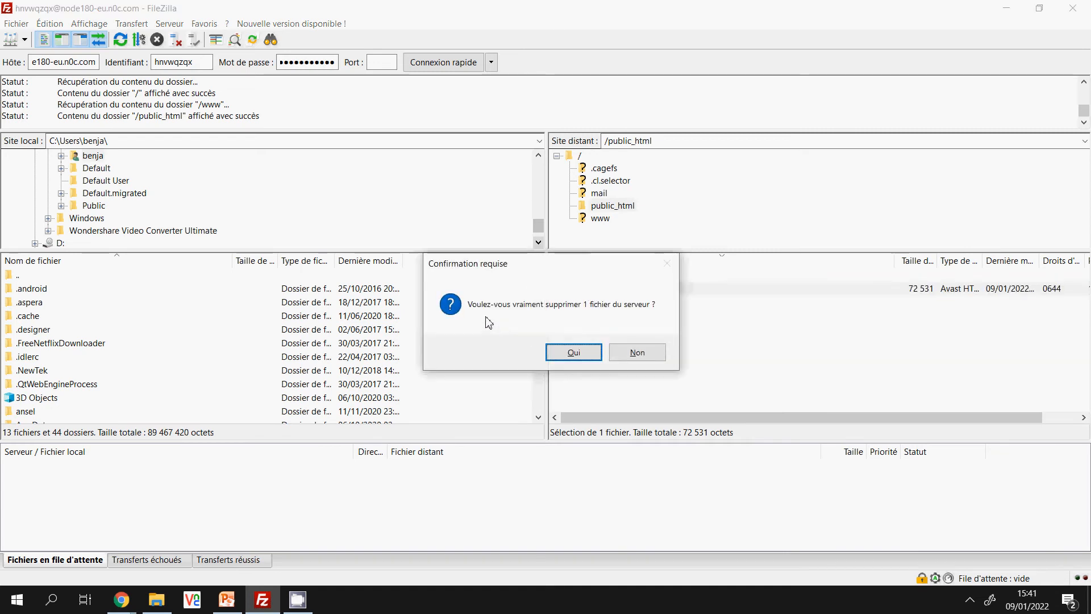
{"action": "left_click", "coordinate": [573, 353]}
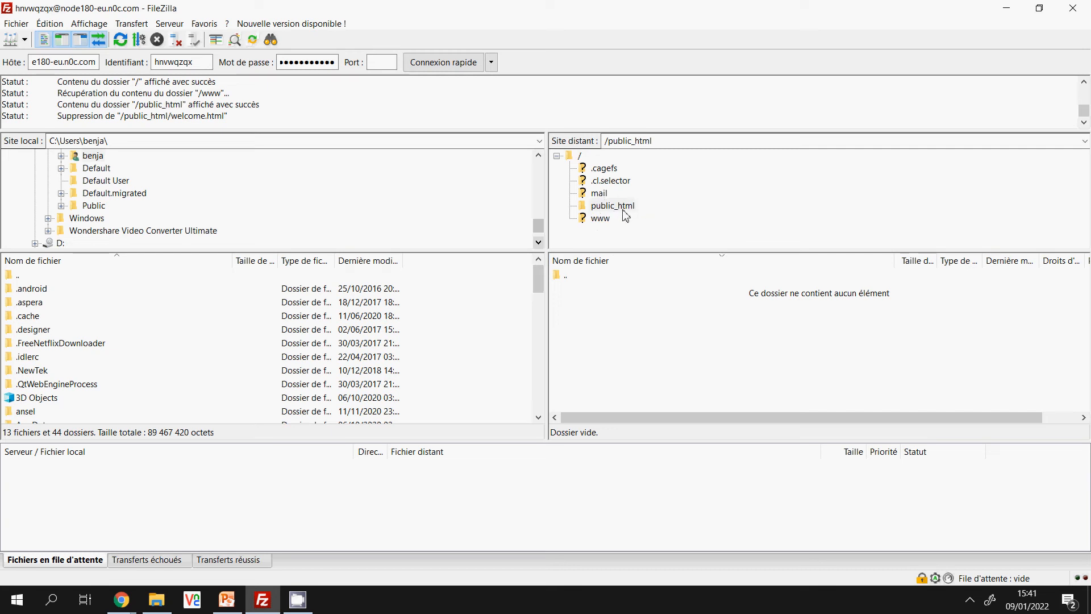
- Go back to the server's root folder and reopen the www folder
{"action": "double_click", "coordinate": [570, 277]}
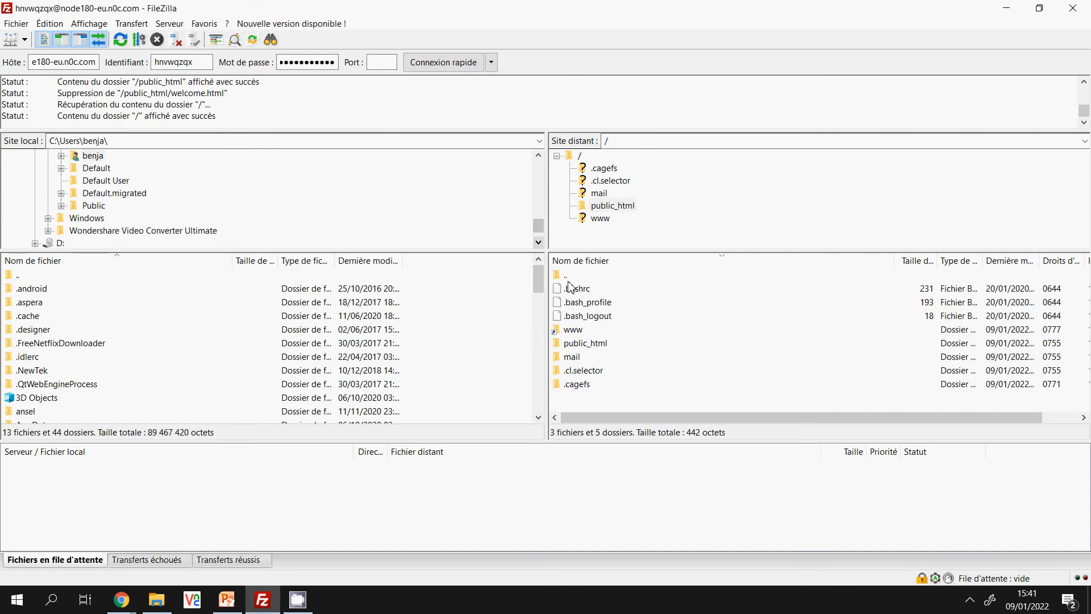
{"action": "left_click", "coordinate": [575, 335]}
{"action": "double_click", "coordinate": [575, 336]}
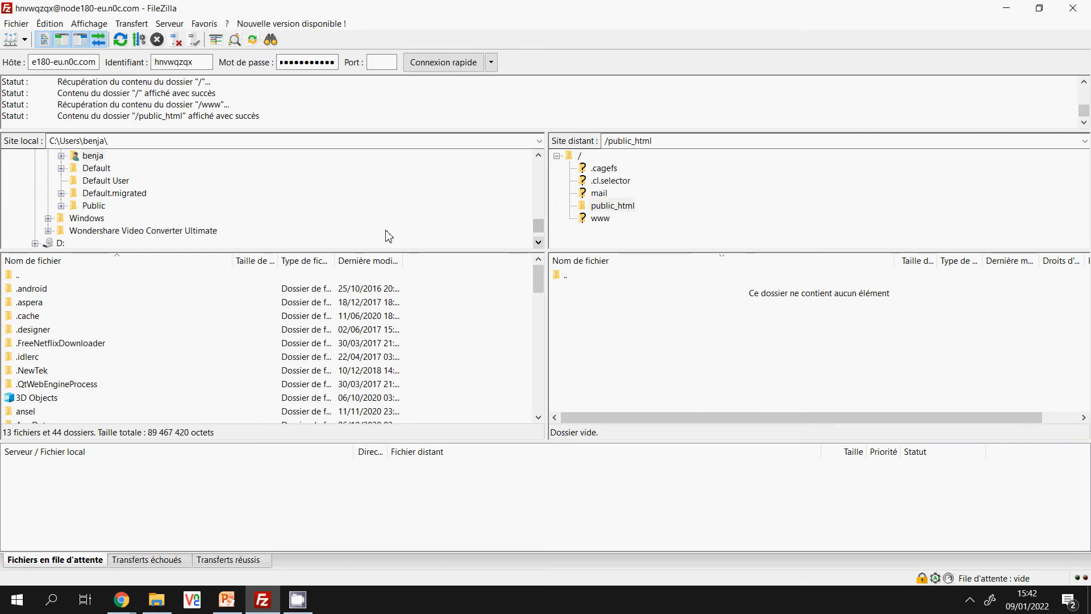
- Upload index.php, Install_PrestaShop.html and prestashop.zip from the Downloads folder prestashop_1.7.8.2 in File Explorer to the server's public_html folder in FileZilla
{"action": "left_click", "coordinate": [157, 600]}
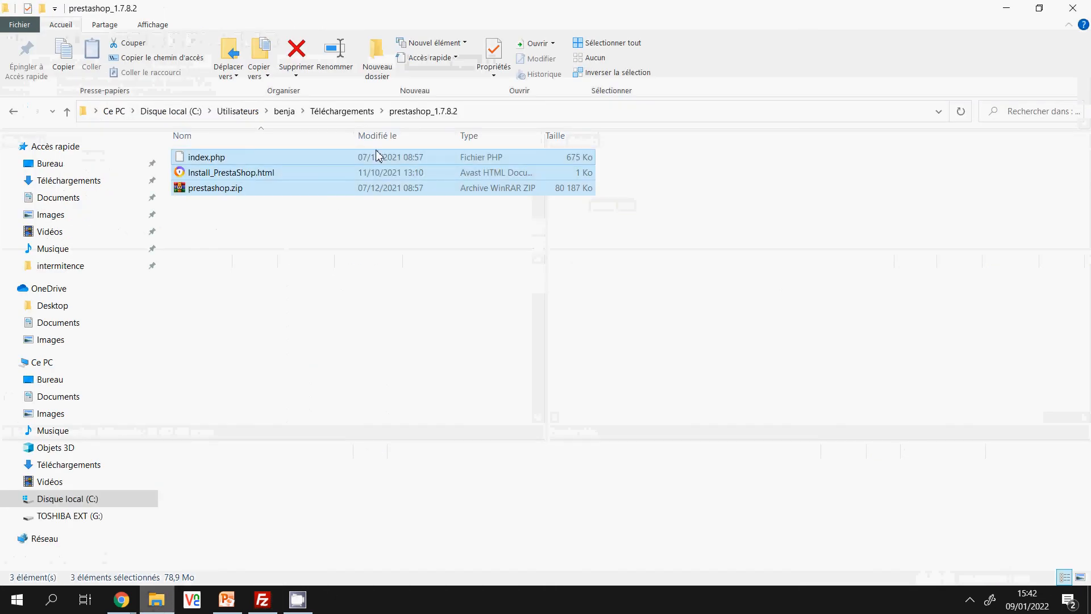
{"action": "left_click", "coordinate": [364, 112]}
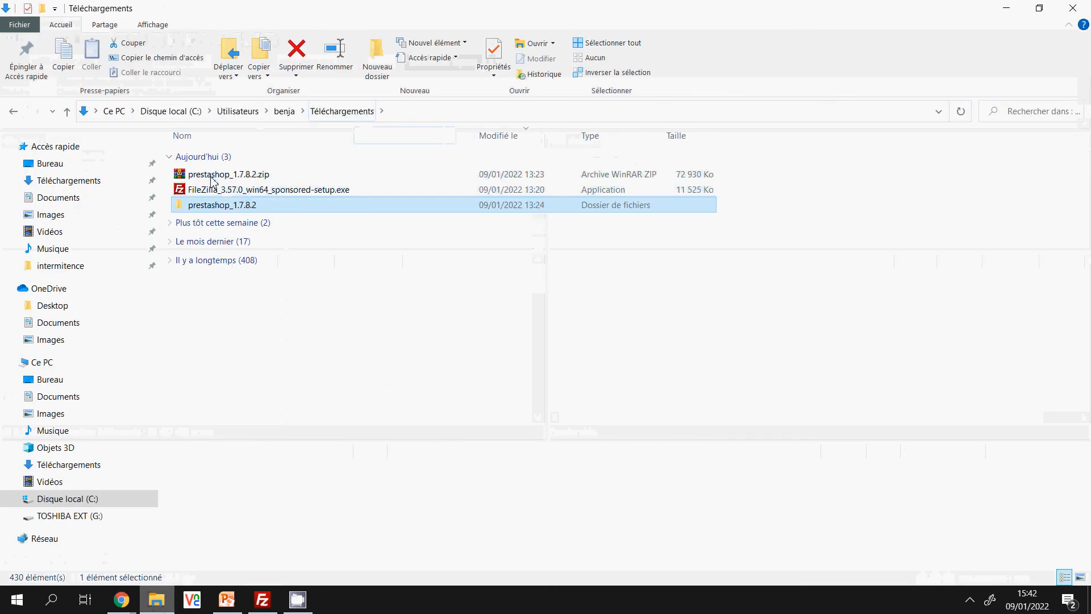
{"action": "left_click", "coordinate": [212, 177]}
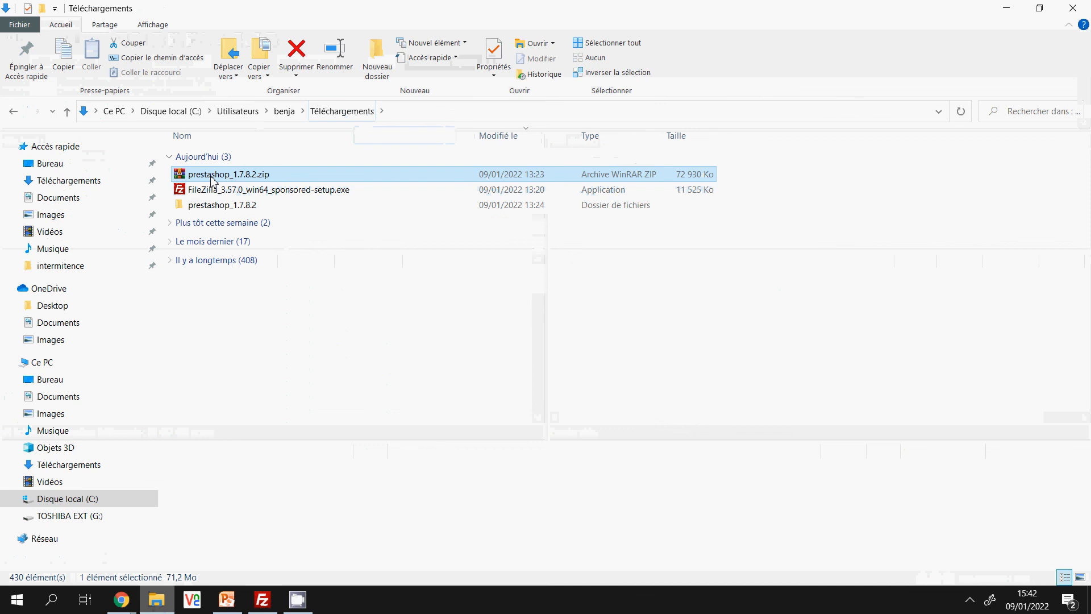
{"action": "left_click", "coordinate": [215, 206]}
{"action": "double_click", "coordinate": [214, 206]}
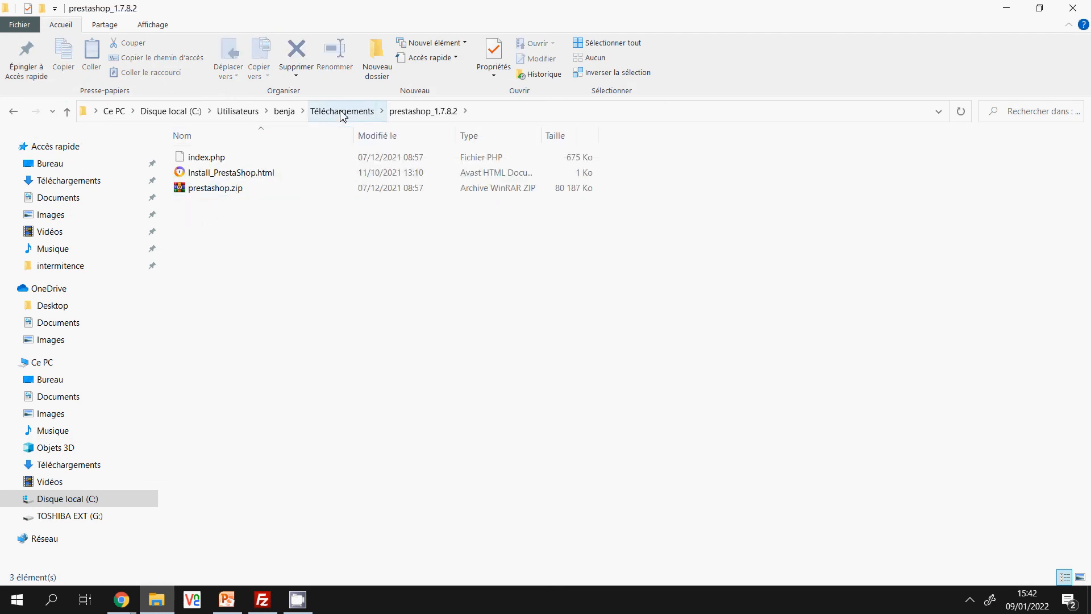
{"action": "left_click_drag", "start_coordinate": [294, 282], "coordinate": [691, 363]}
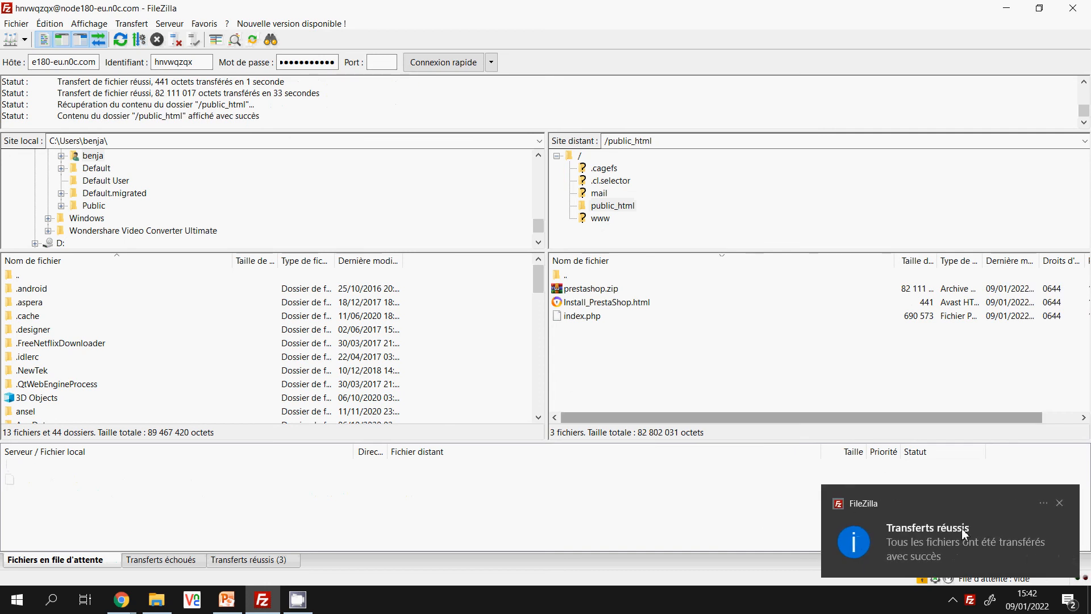
- Return to the server's root folder and open public_html to check the uploaded files
{"action": "double_click", "coordinate": [578, 275]}
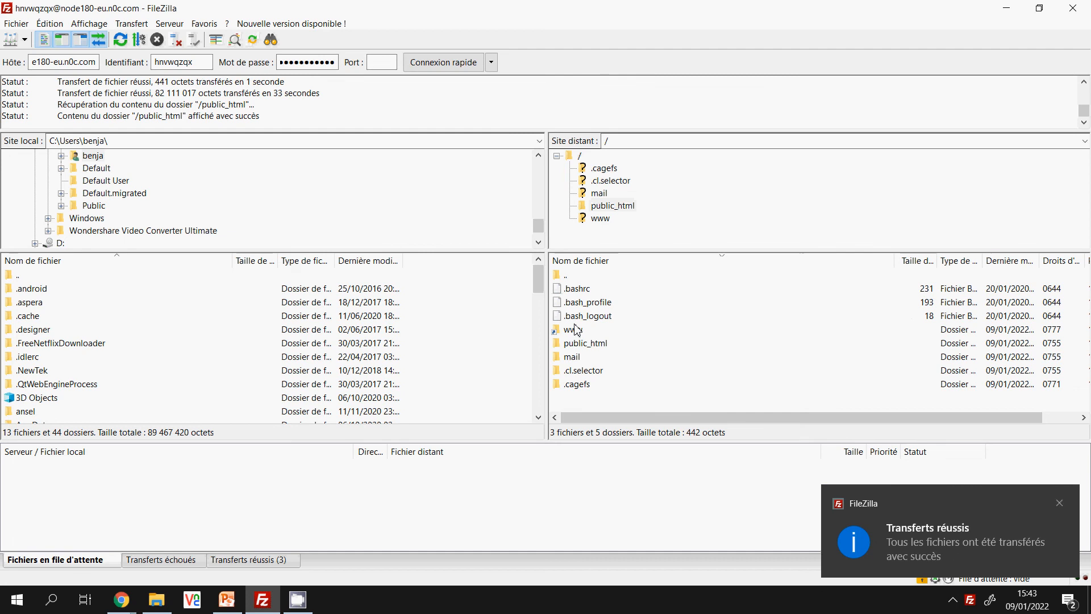
{"action": "double_click", "coordinate": [584, 344]}
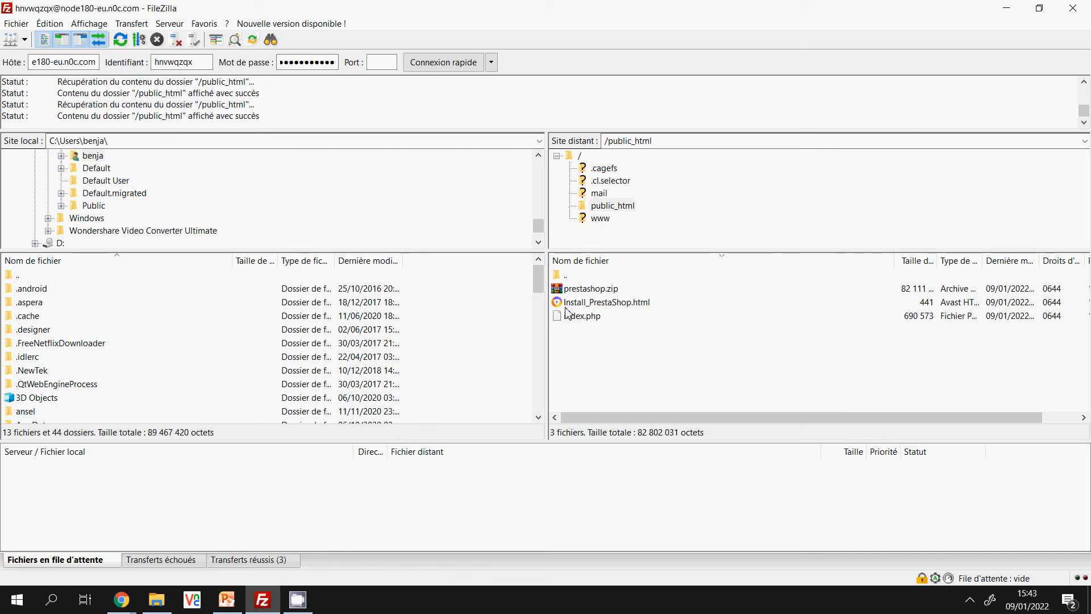
- Switch to the PlanetHoster hosting page in Chrome and open the domain formationsinformatiques.go.yj.fr in a new tab to launch the PrestaShop installer
{"action": "left_click", "coordinate": [121, 599]}
{"action": "left_click", "coordinate": [246, 556]}
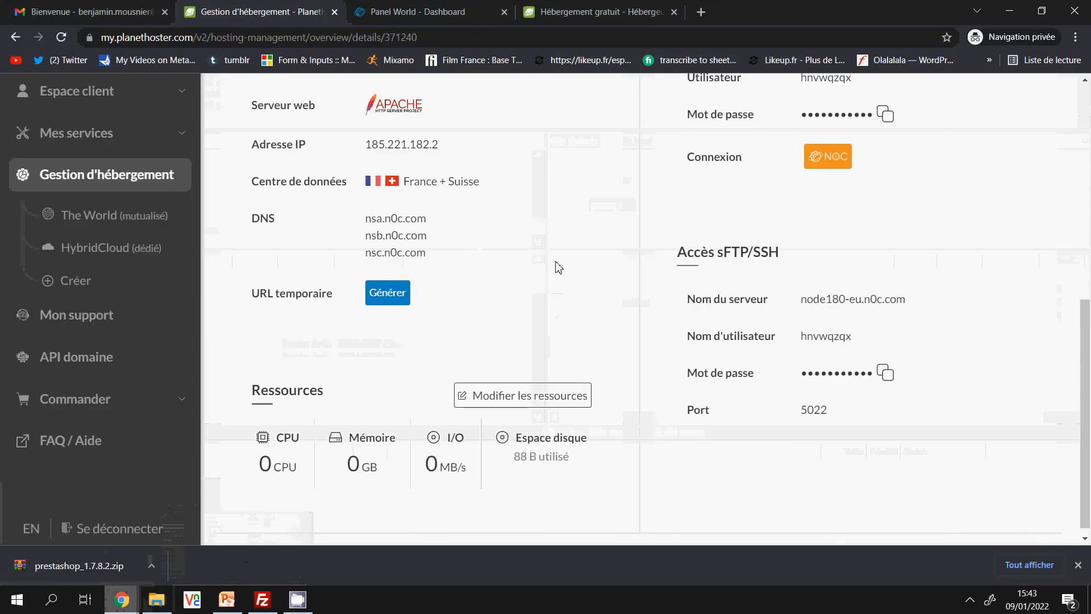
{"action": "left_click_drag", "start_coordinate": [1087, 383], "coordinate": [1090, 165]}
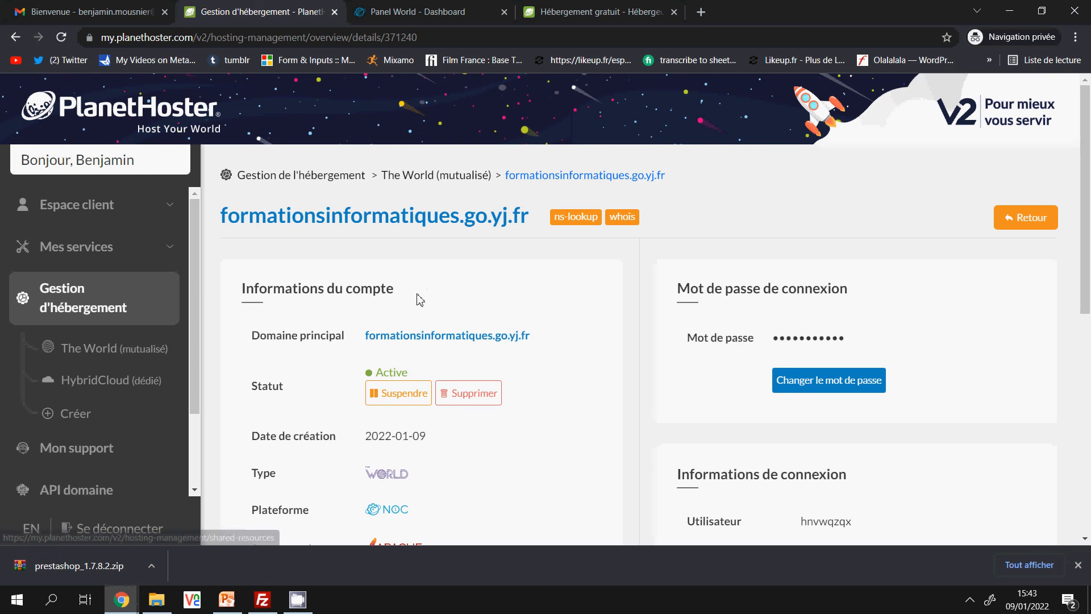
{"action": "left_click_drag", "start_coordinate": [529, 217], "coordinate": [709, 19]}
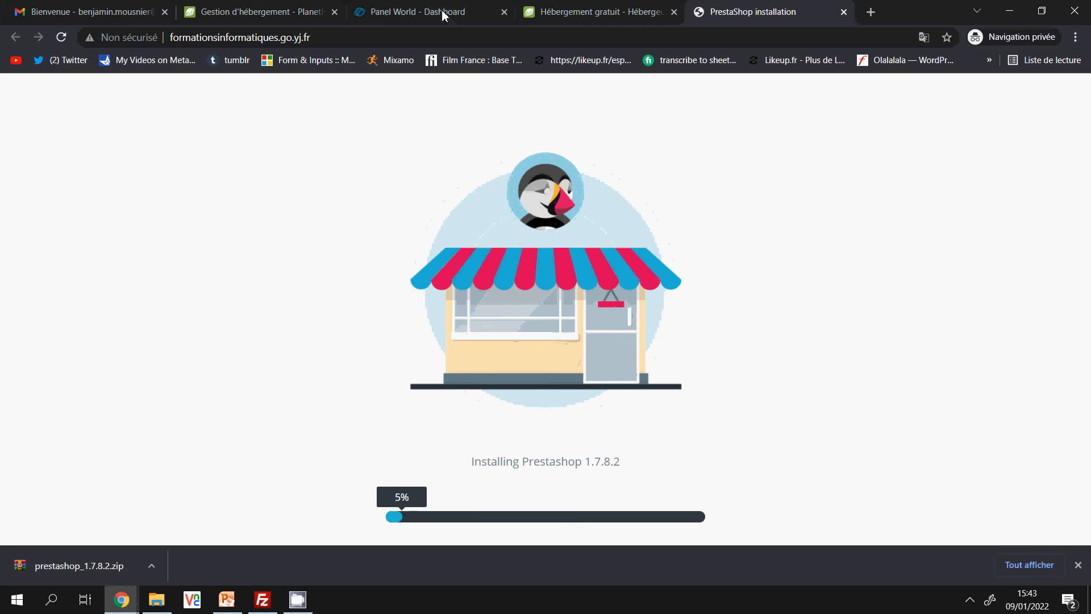
- View the domain in PlanetHoster's hosting management overview, and return to the PrestaShop installation page to check its progress
{"action": "left_click", "coordinate": [277, 8]}
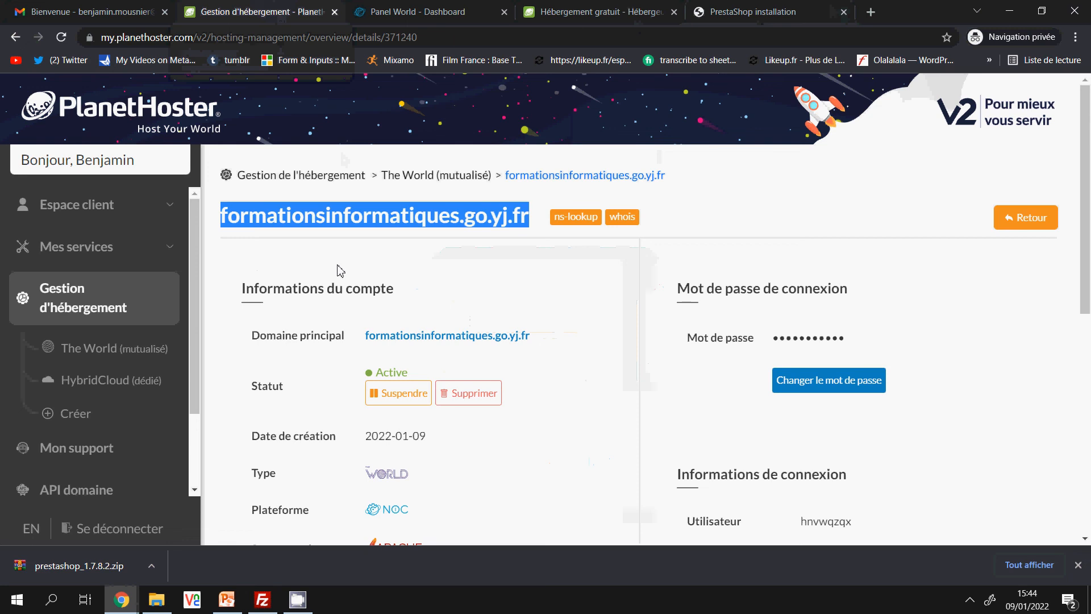
{"action": "left_click", "coordinate": [330, 182]}
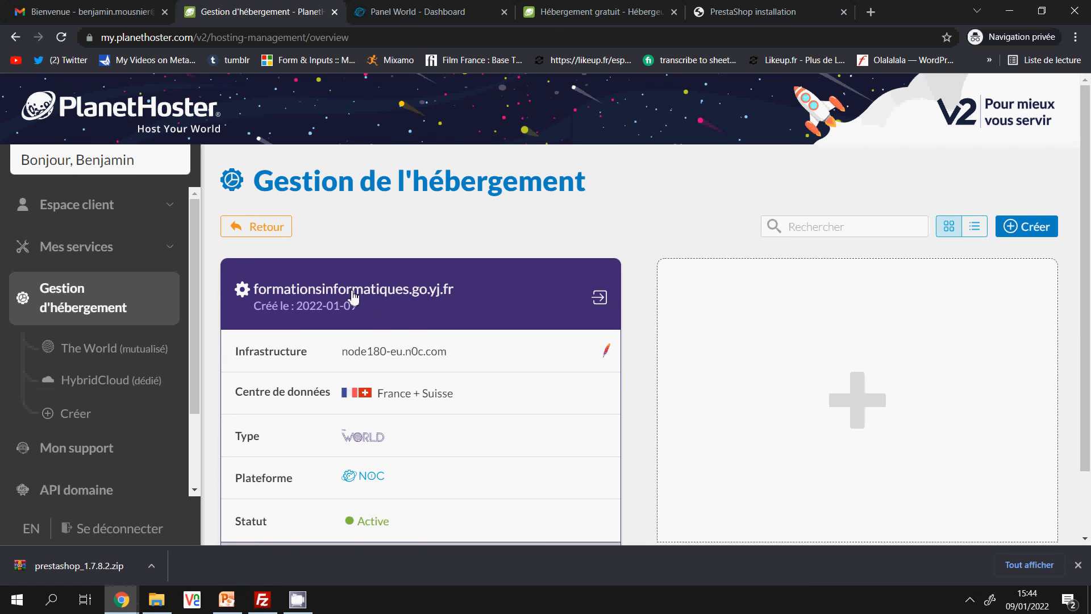
{"action": "left_click", "coordinate": [764, 15]}
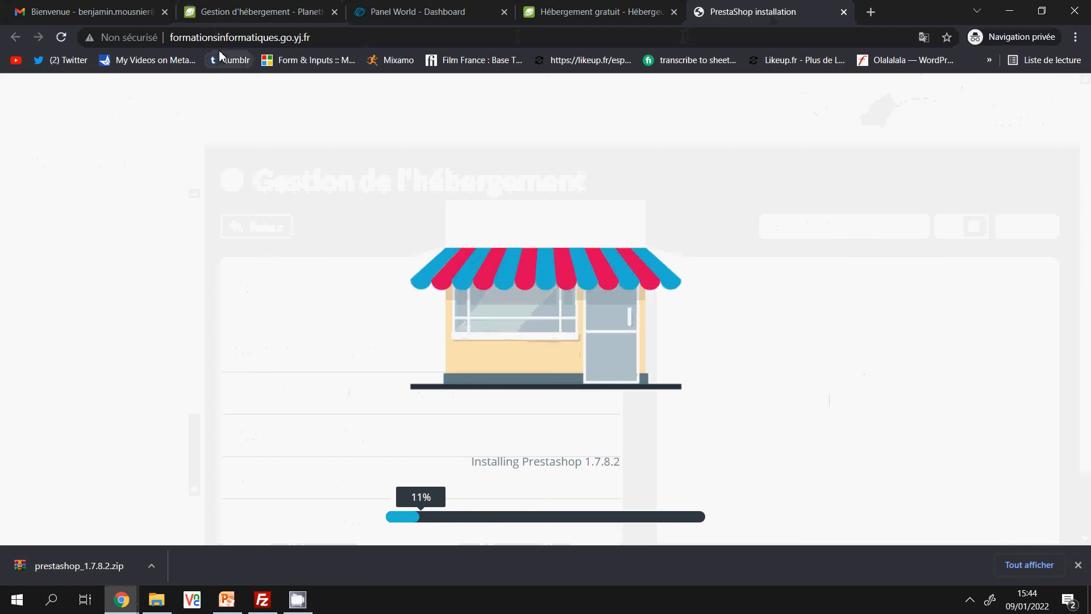